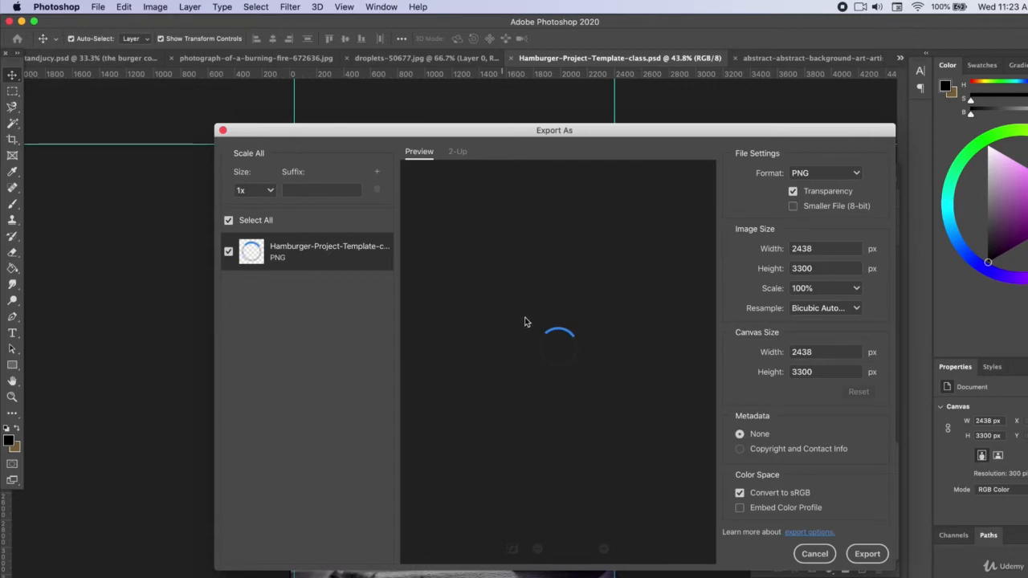
pyautogui.click(807, 178)
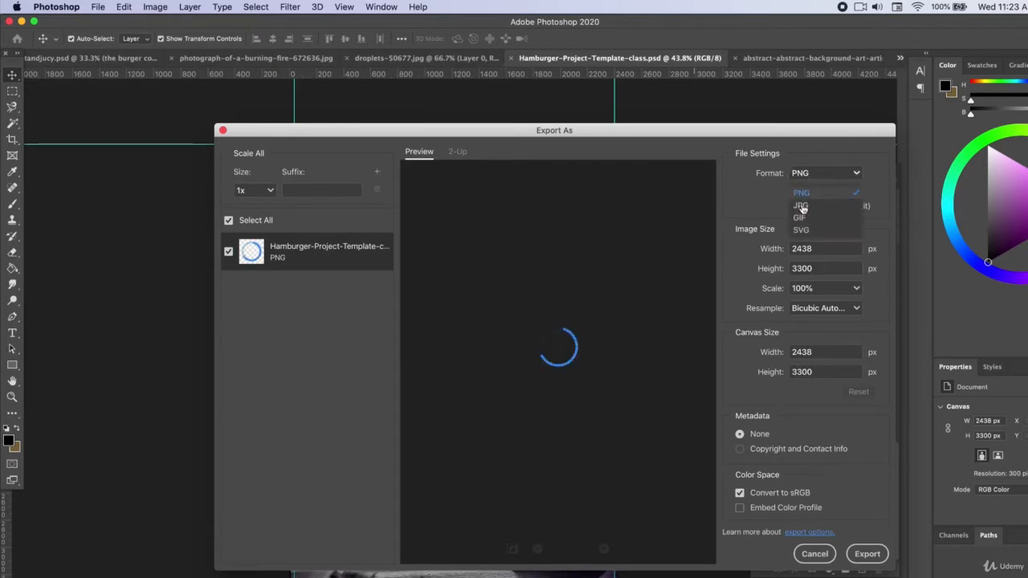
pyautogui.click(801, 206)
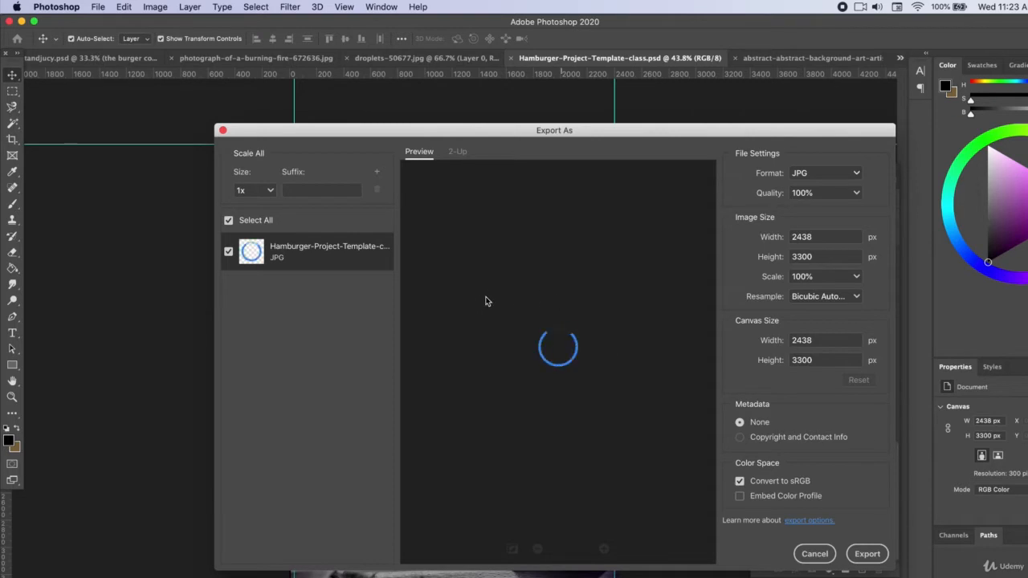
pyautogui.doubleClick(784, 340)
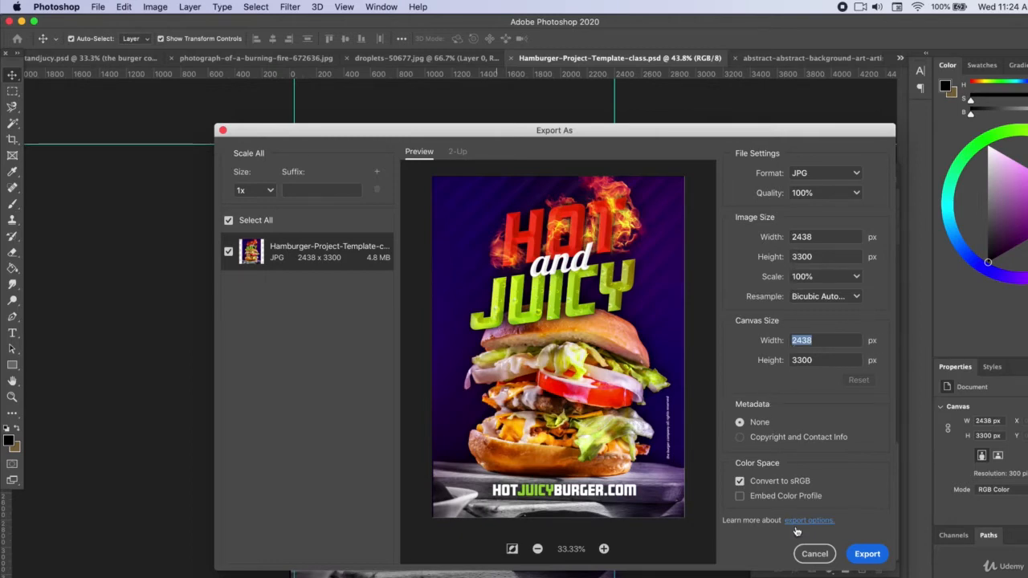
pyautogui.click(815, 553)
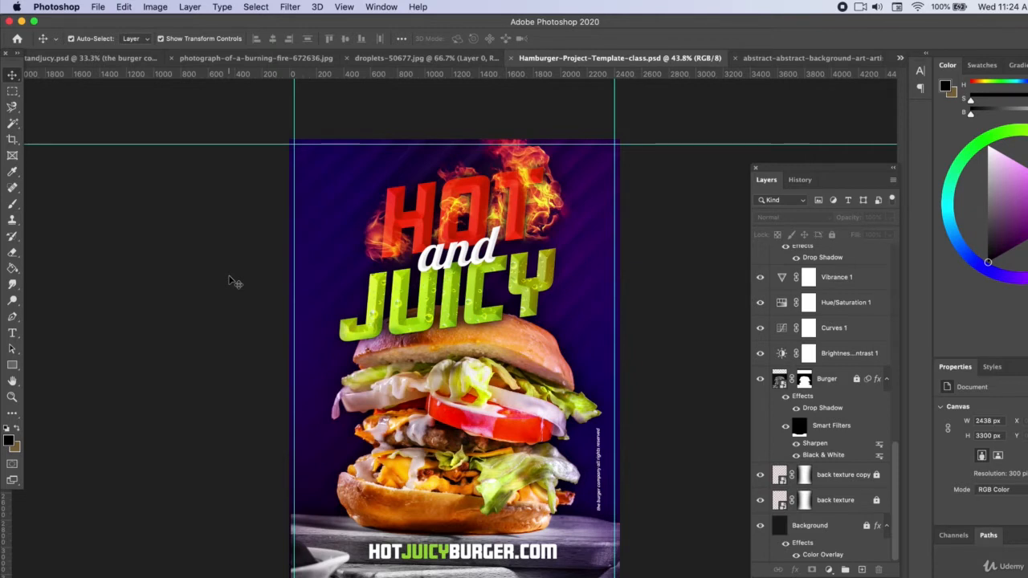
# Try converting the document to CMYK Color, discarding the adjustment layers and leaving the smart objects unrasterized.
pyautogui.click(155, 6)
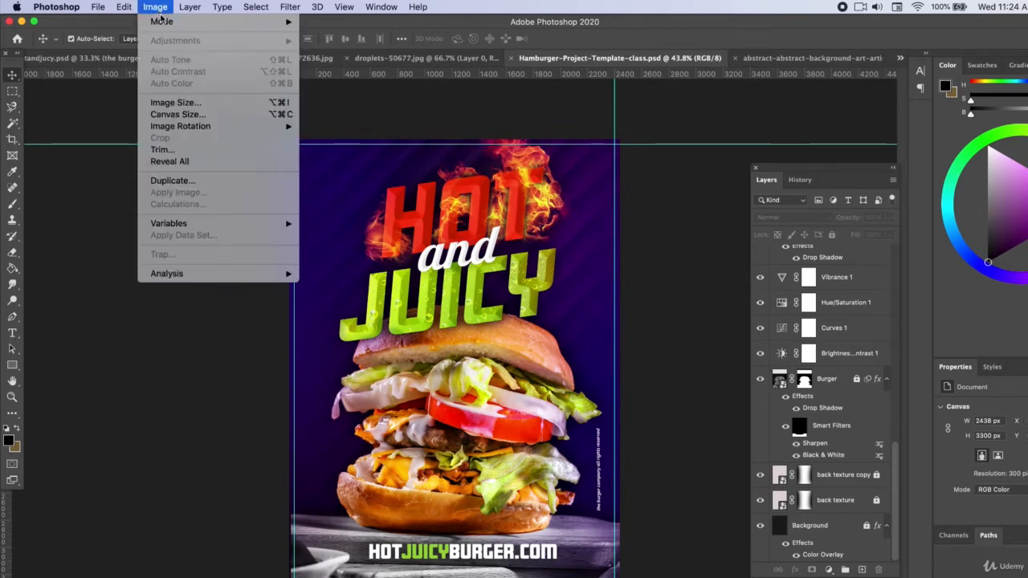
pyautogui.moveTo(237, 26)
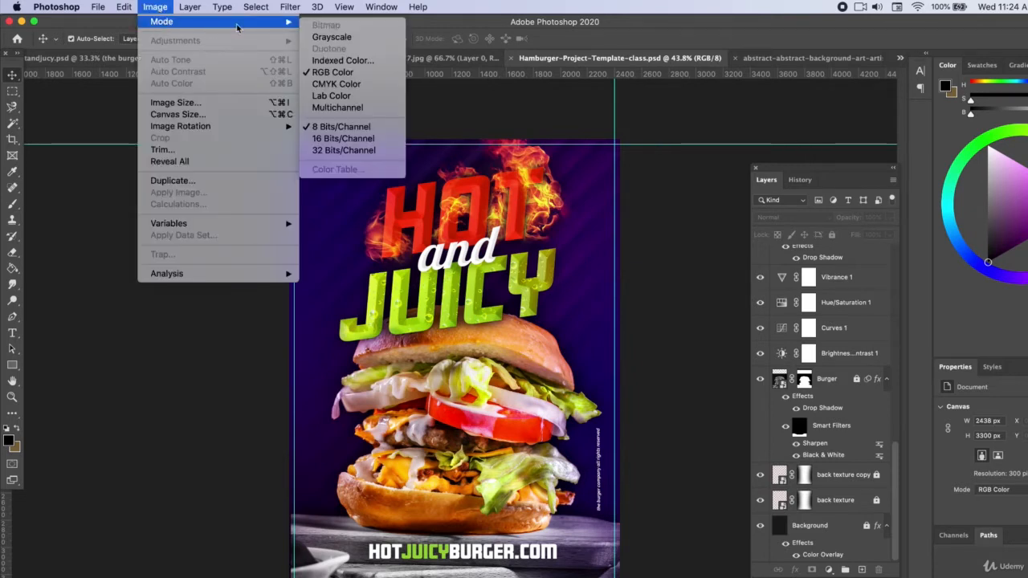
pyautogui.click(336, 84)
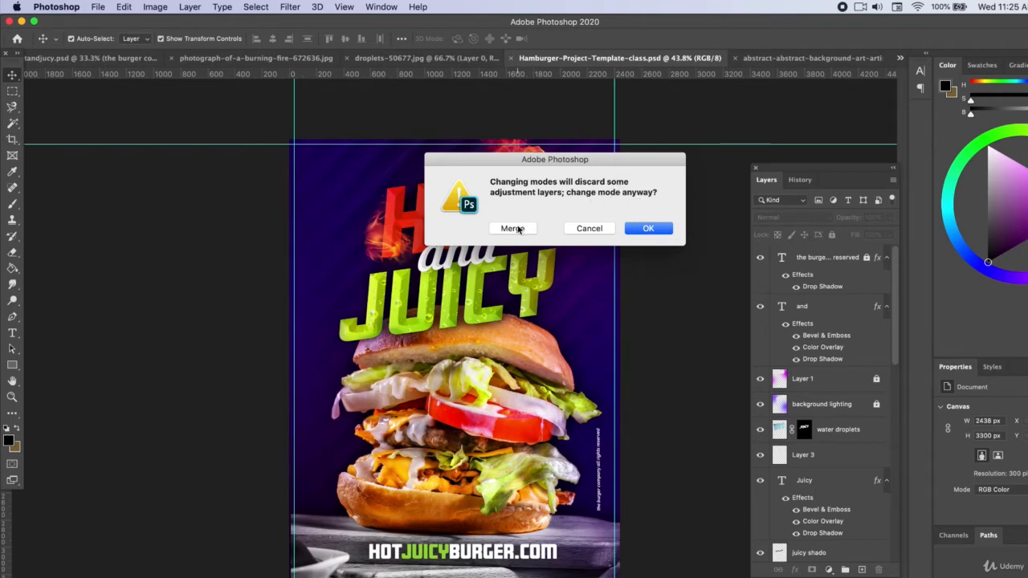
pyautogui.click(645, 232)
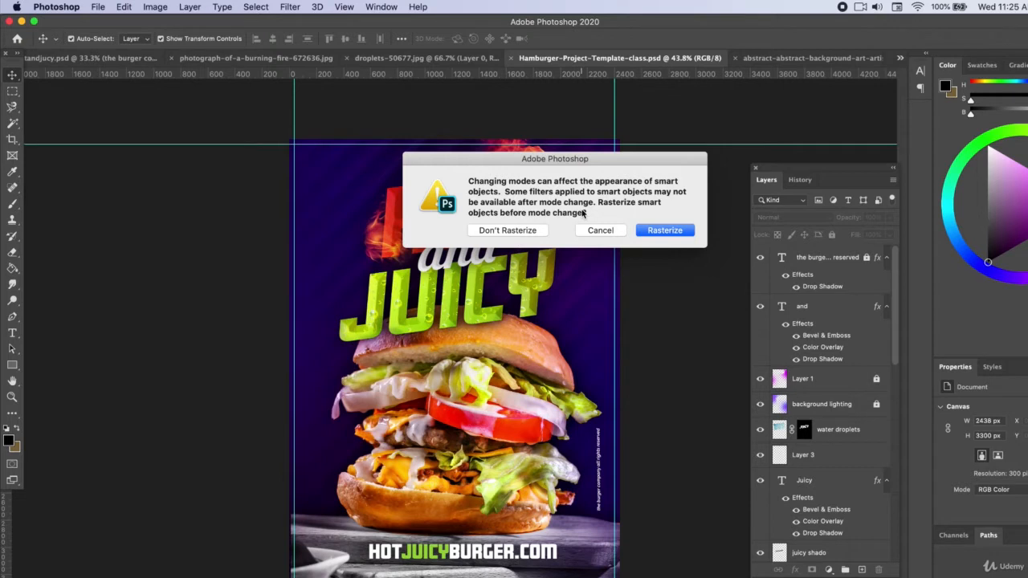
pyautogui.click(505, 232)
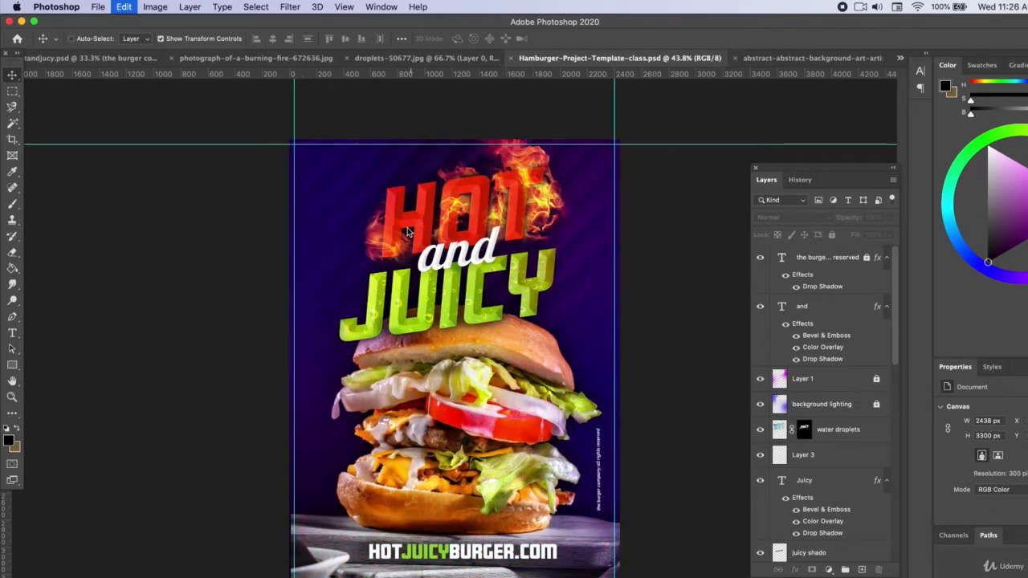
# Convert the burger poster to CMYK Color, merging all of its layers, and deselect the merged layer.
pyautogui.click(141, 7)
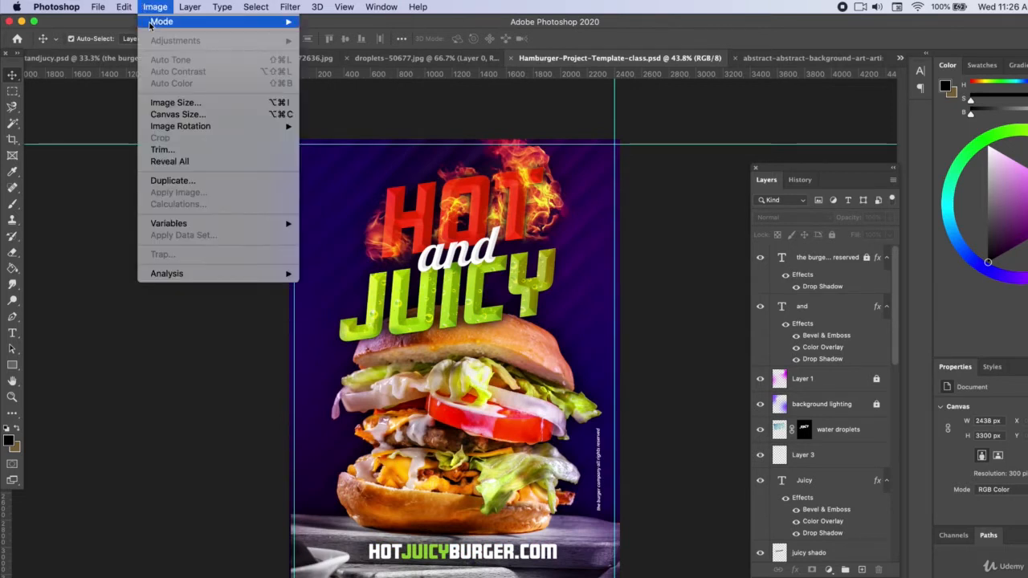
pyautogui.moveTo(160, 22)
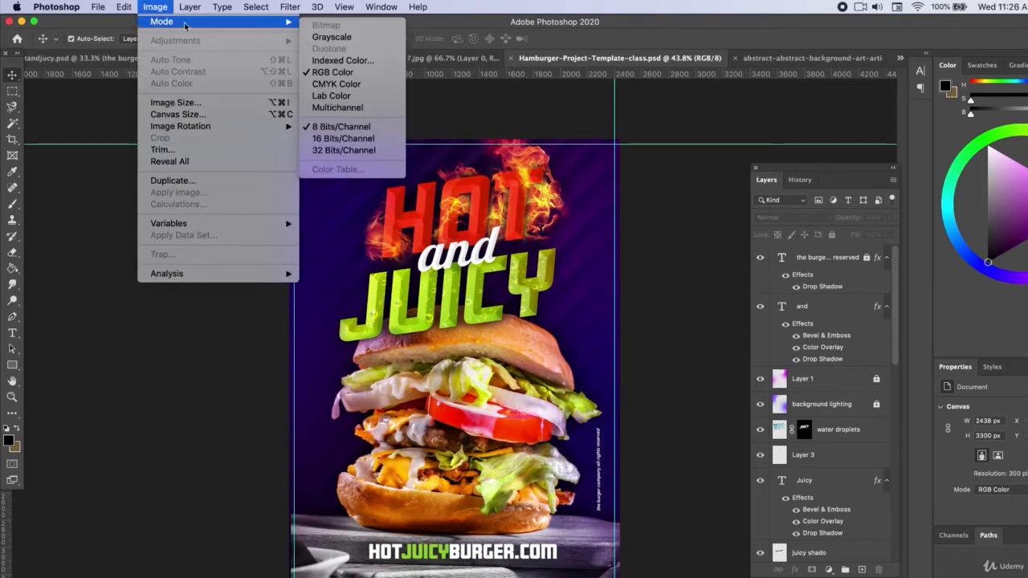
pyautogui.click(329, 85)
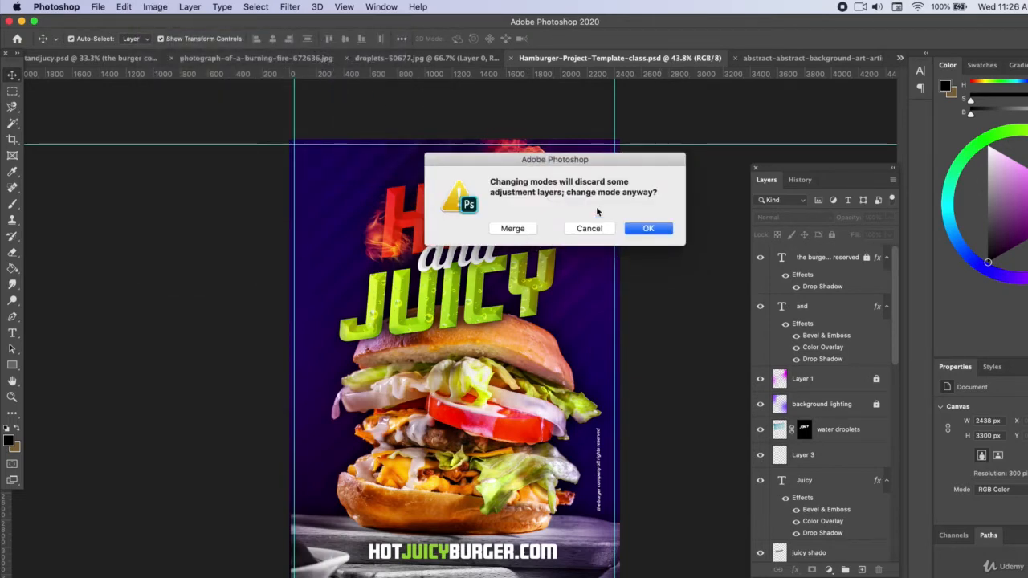
pyautogui.click(511, 229)
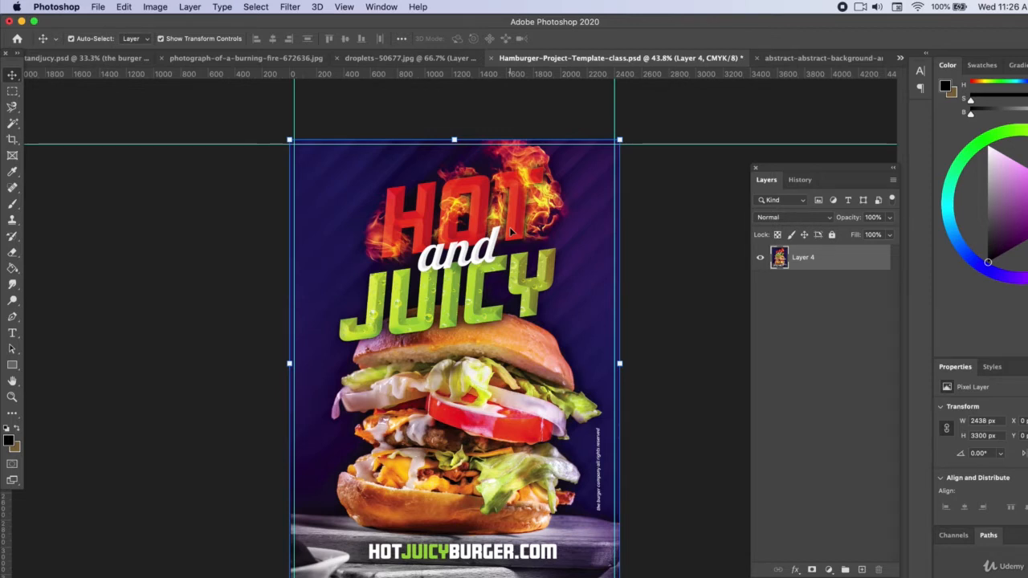
pyautogui.click(157, 239)
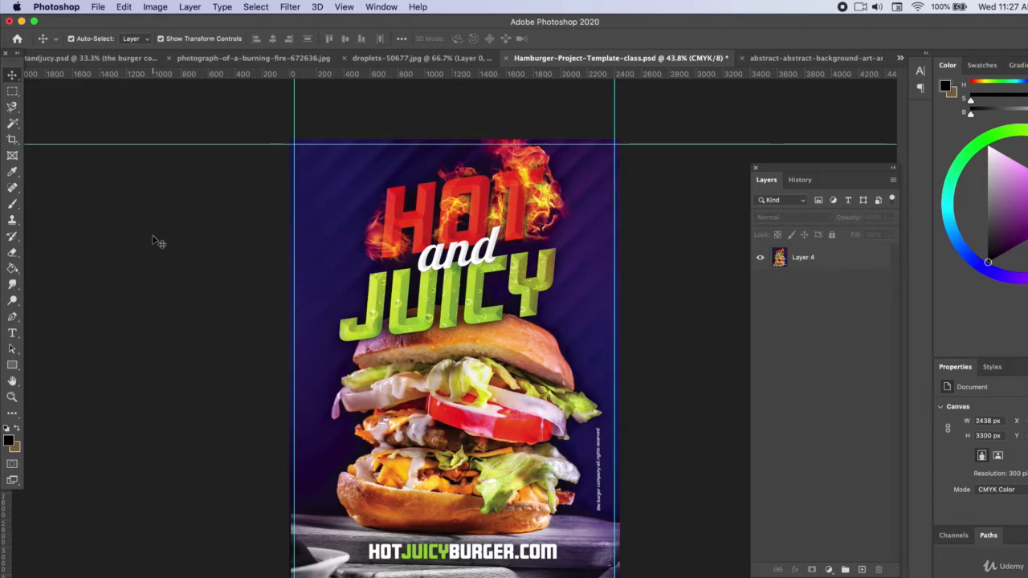
pyautogui.click(97, 6)
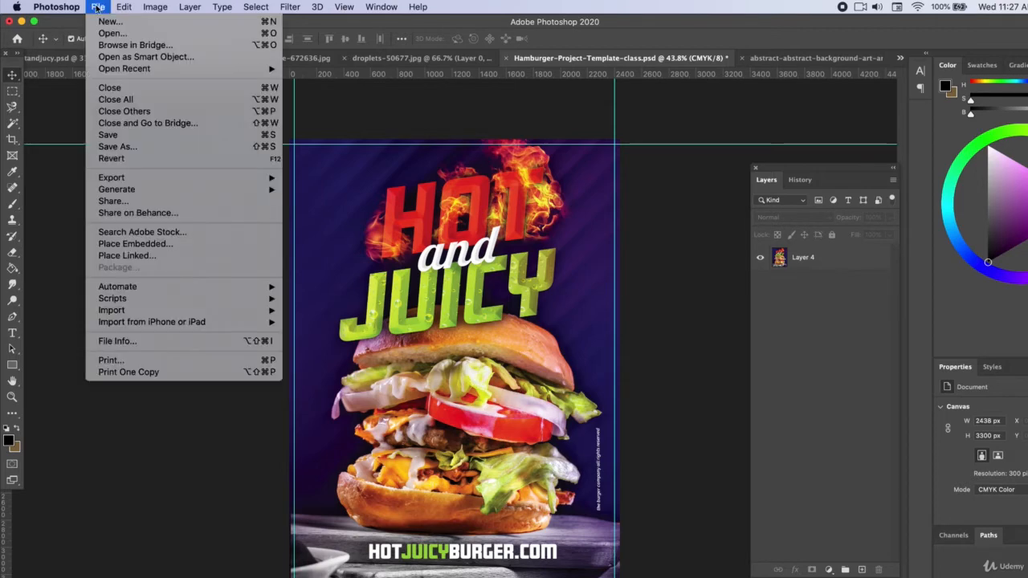
pyautogui.click(143, 147)
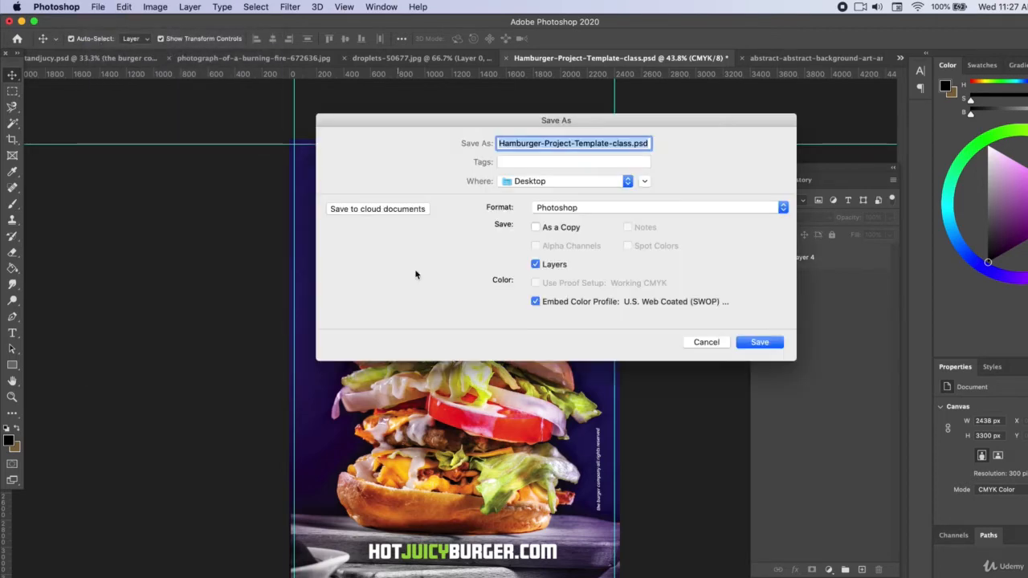
pyautogui.click(565, 211)
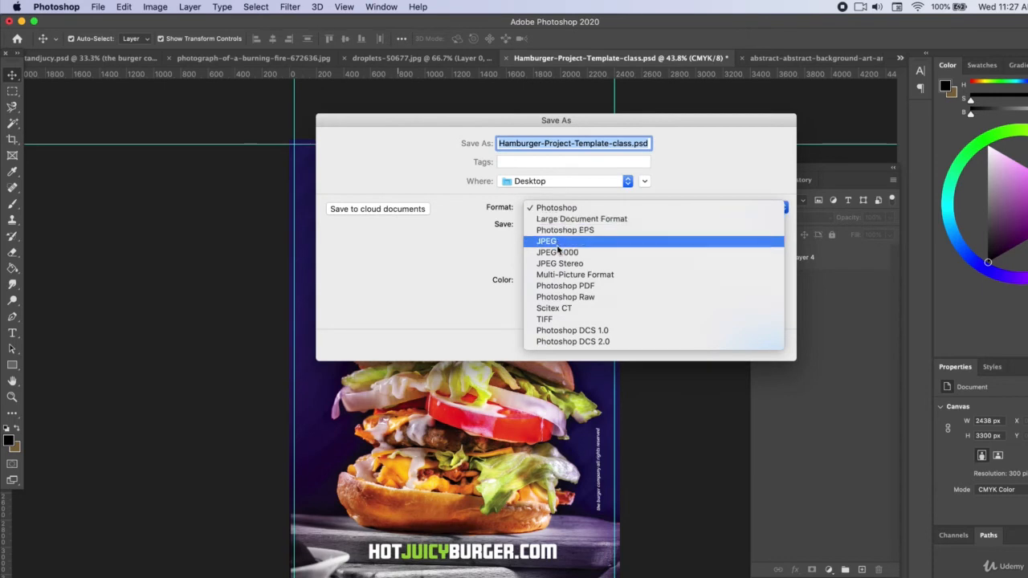
pyautogui.click(255, 265)
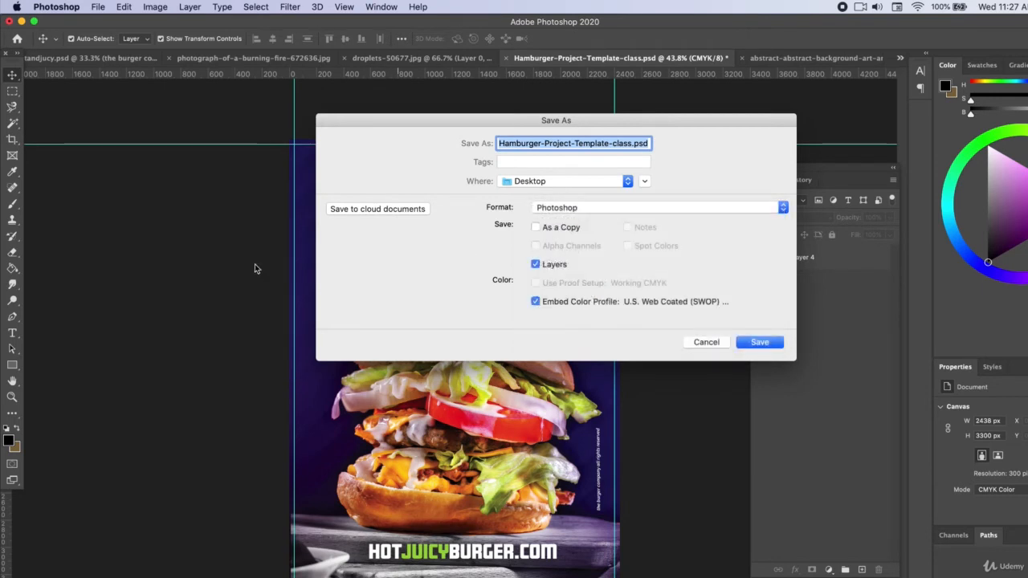
pyautogui.click(717, 344)
# Undo the merged CMYK conversion and toggle the visibility of the live area layer to check the safe zone.
pyautogui.press('super+z')
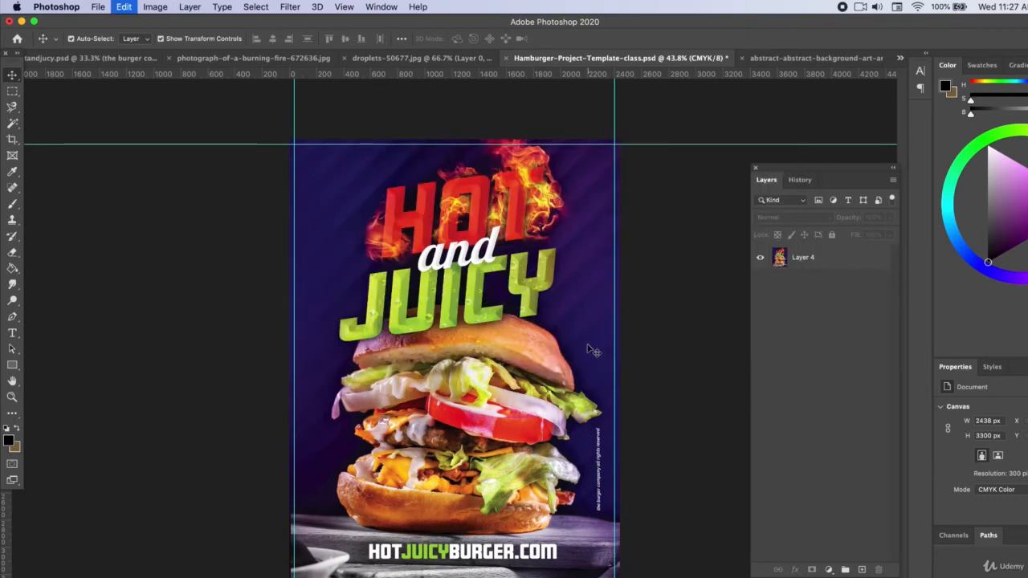
pyautogui.scroll(-5, 804, 402)
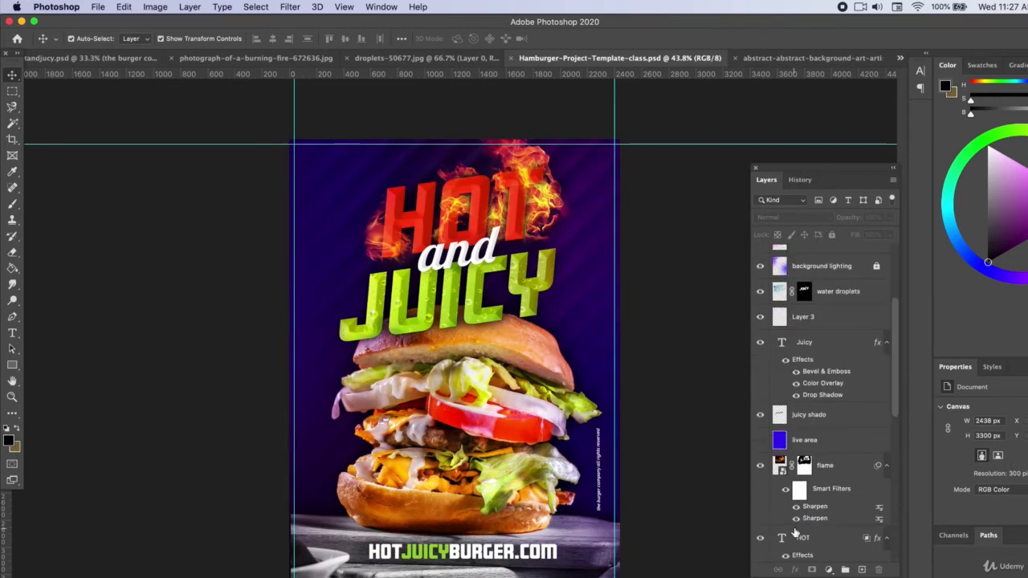
pyautogui.click(761, 440)
pyautogui.click(762, 444)
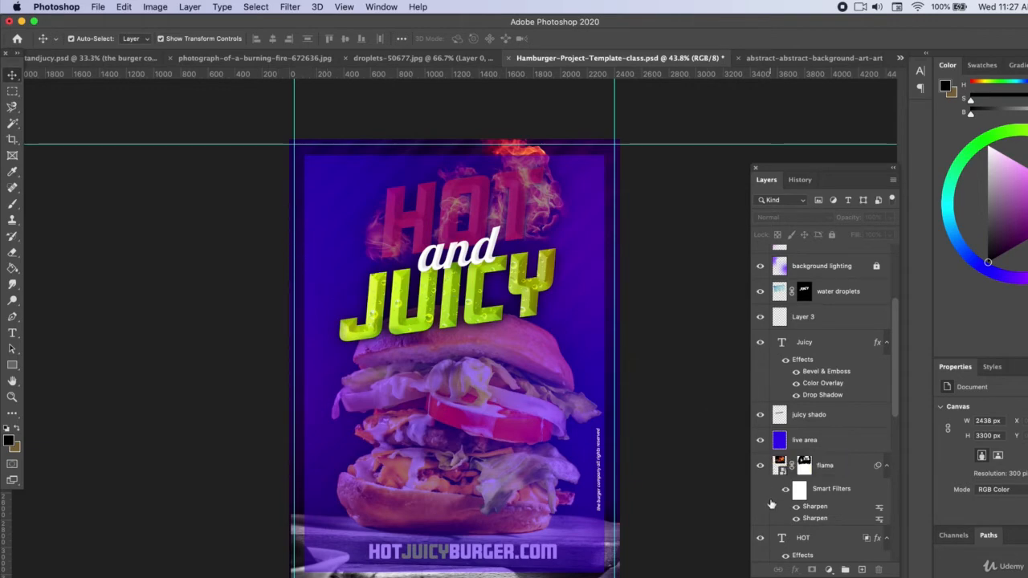
pyautogui.click(760, 441)
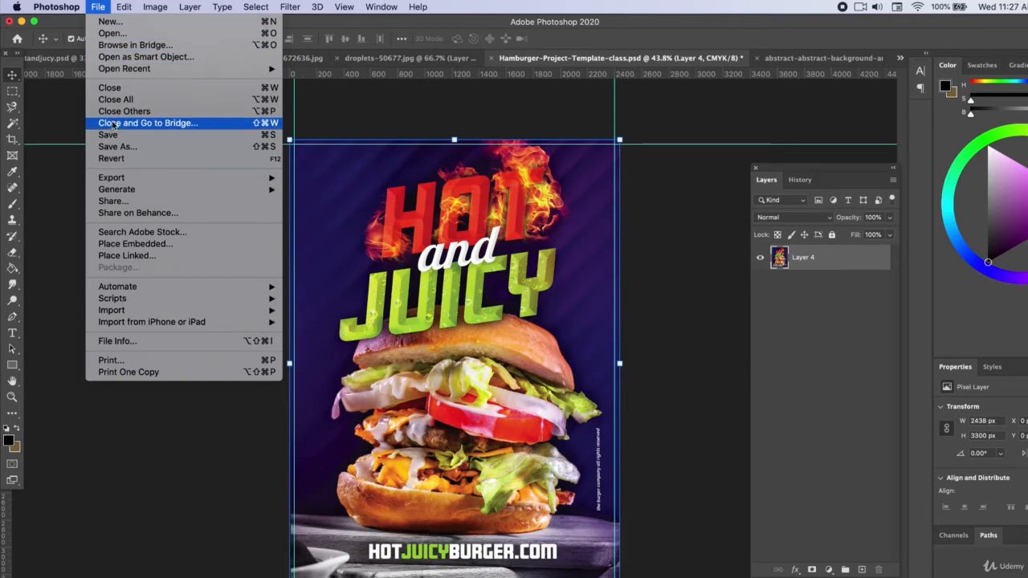
# Start saving a Photoshop PDF copy named Hamburger-Project-Template-class.pdf to the Desktop, accepting the settings notice.
pyautogui.click(112, 146)
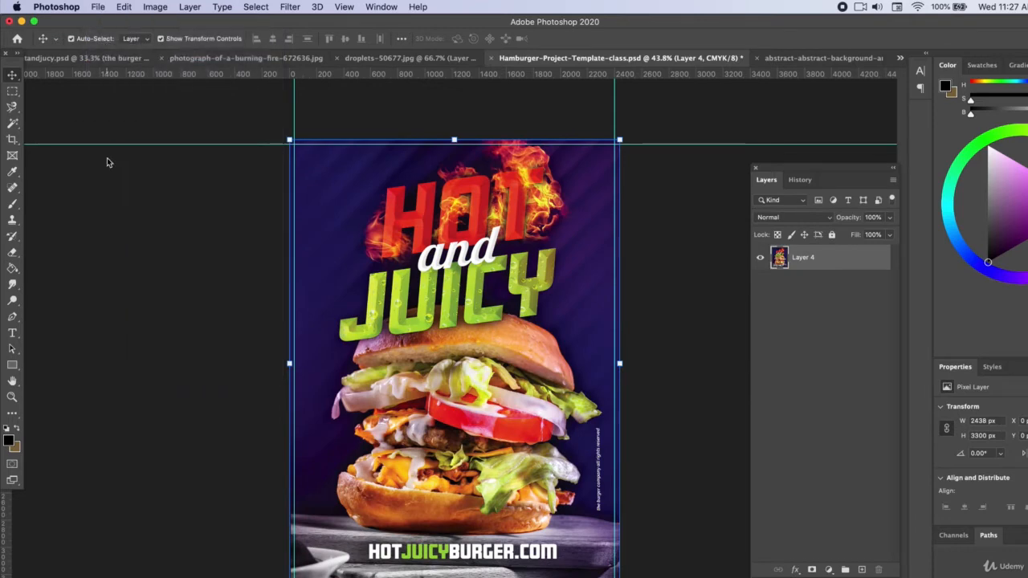
pyautogui.click(568, 208)
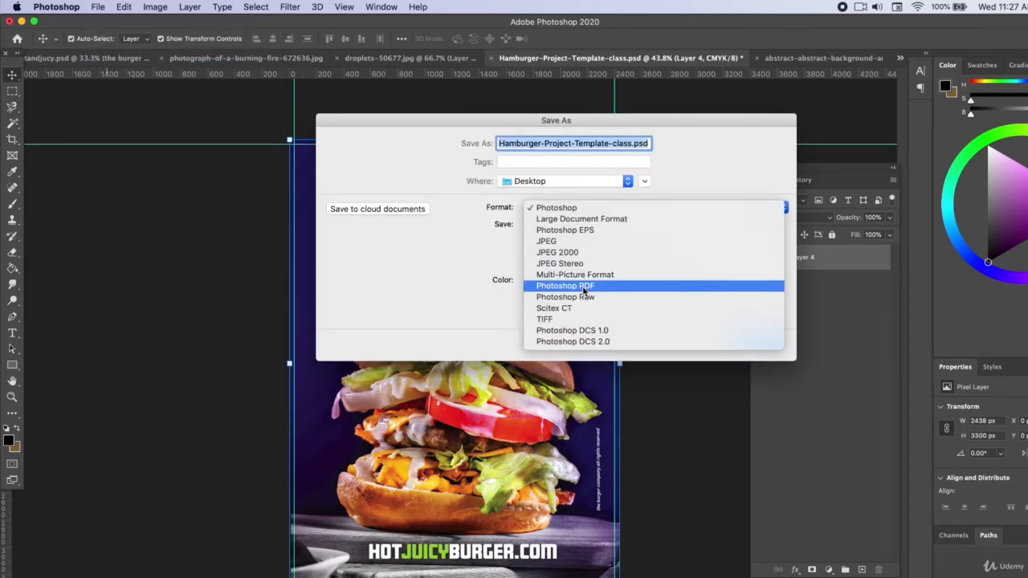
pyautogui.click(580, 287)
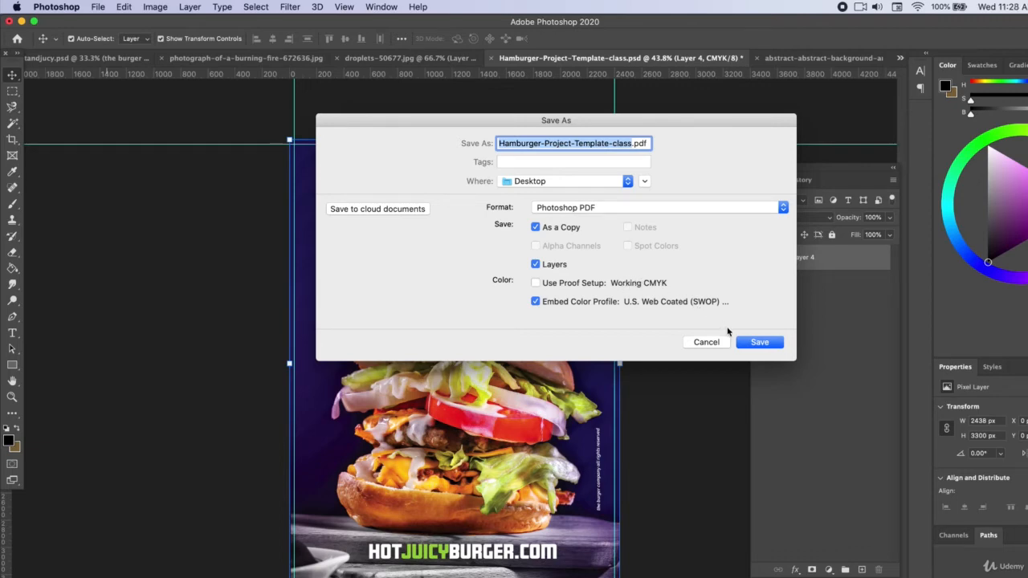
pyautogui.click(744, 344)
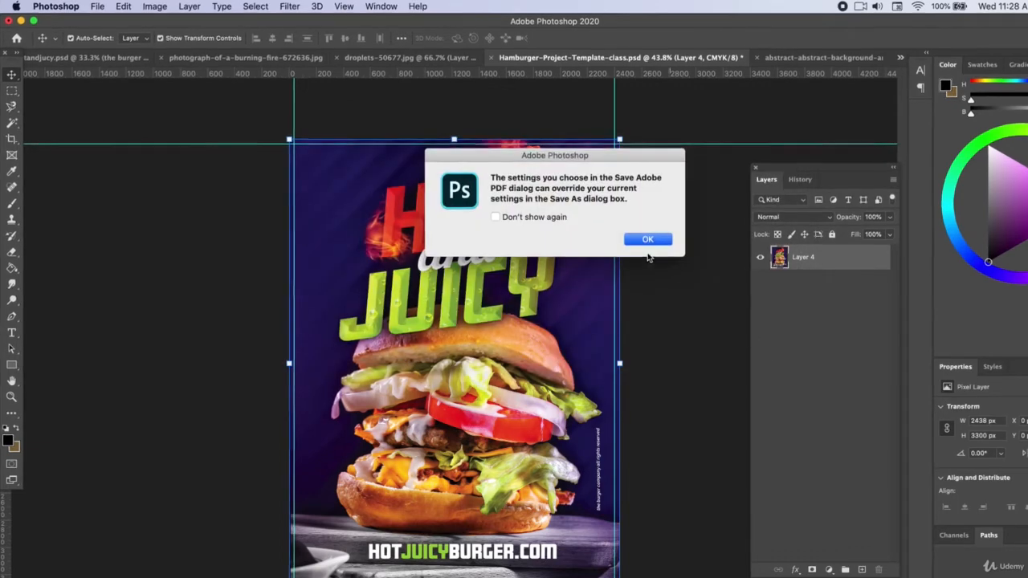
pyautogui.click(647, 238)
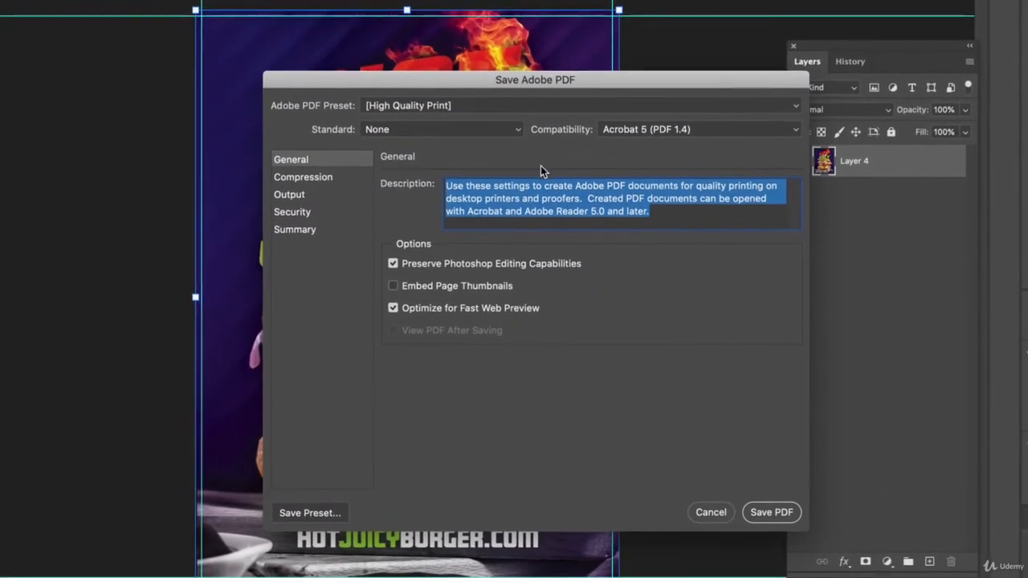
# Apply the Press Quality PDF preset and turn off Preserve Photoshop Editing Capabilities.
pyautogui.click(454, 118)
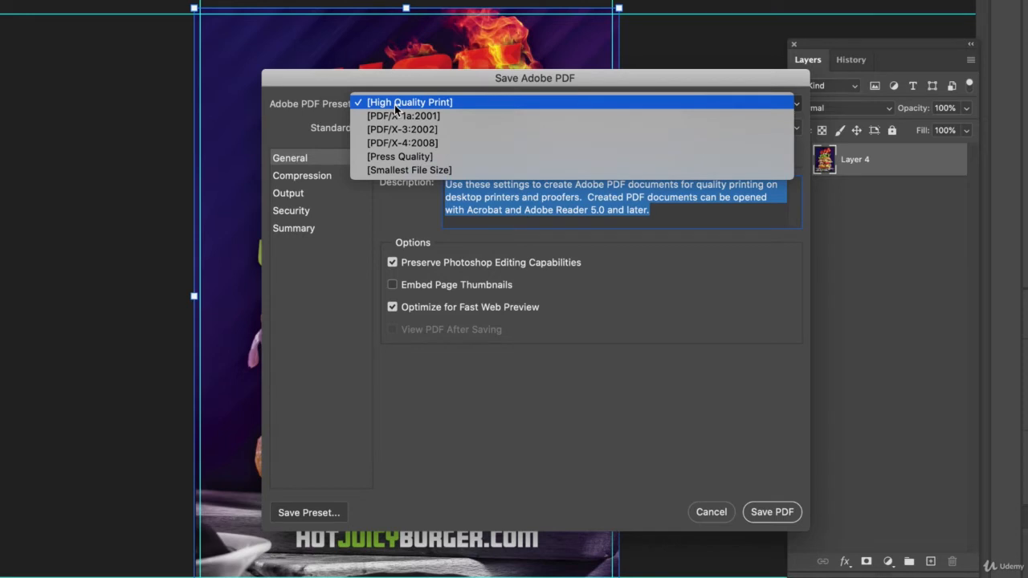
pyautogui.click(381, 157)
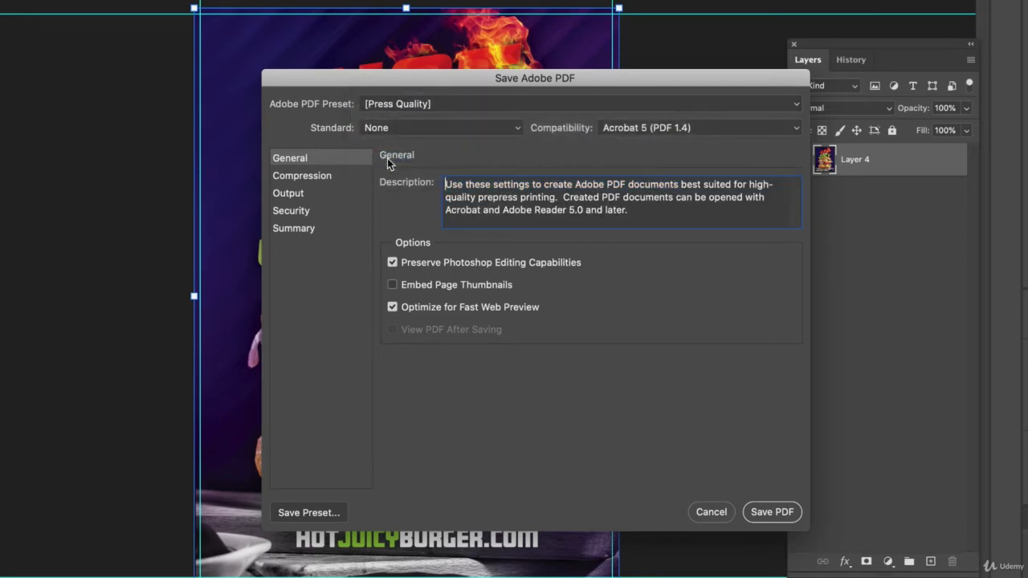
pyautogui.click(392, 263)
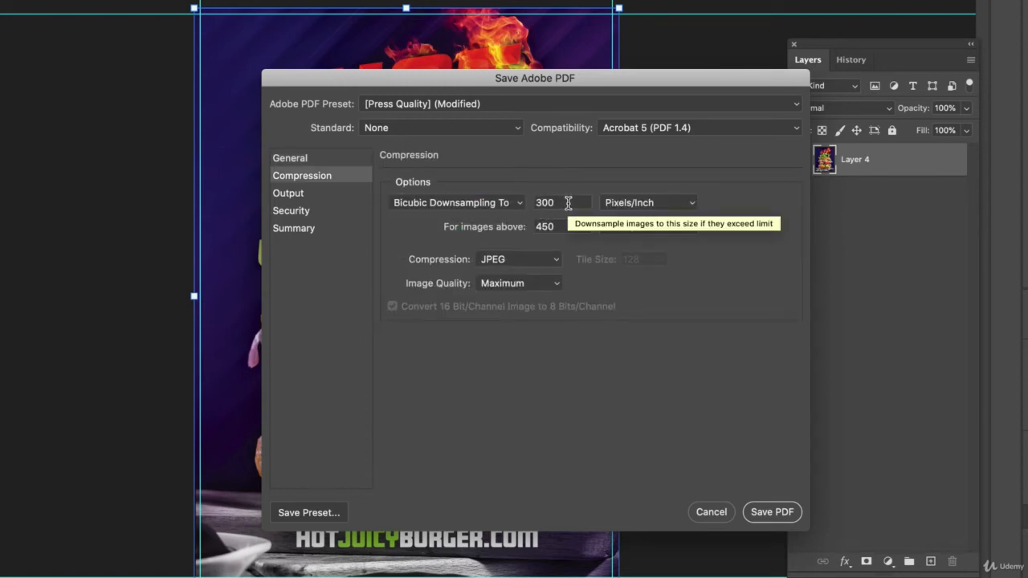
# Review the PDF's output, security, summary and general settings, and save the PDF.
pyautogui.click(285, 195)
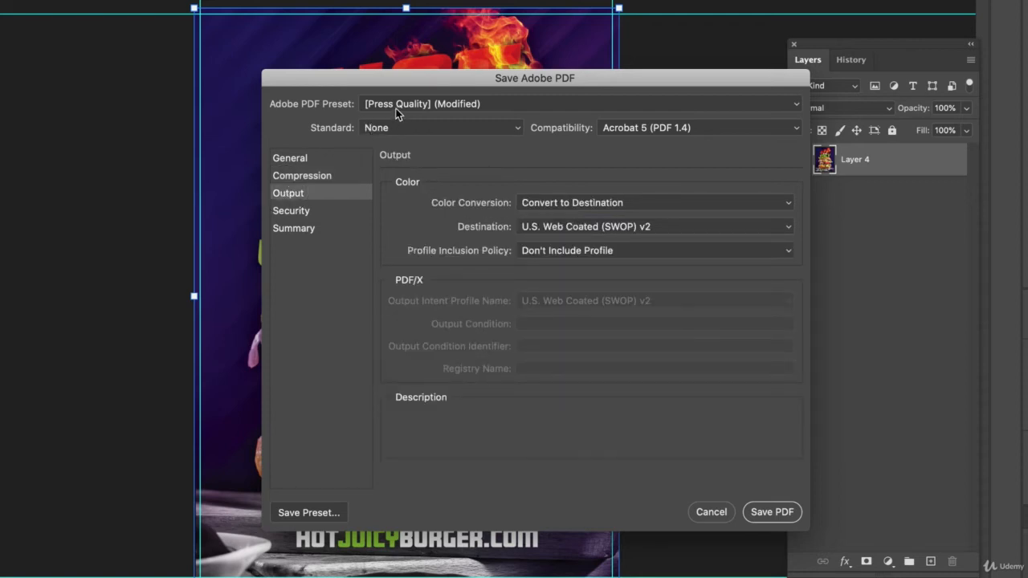
pyautogui.click(301, 210)
pyautogui.click(296, 228)
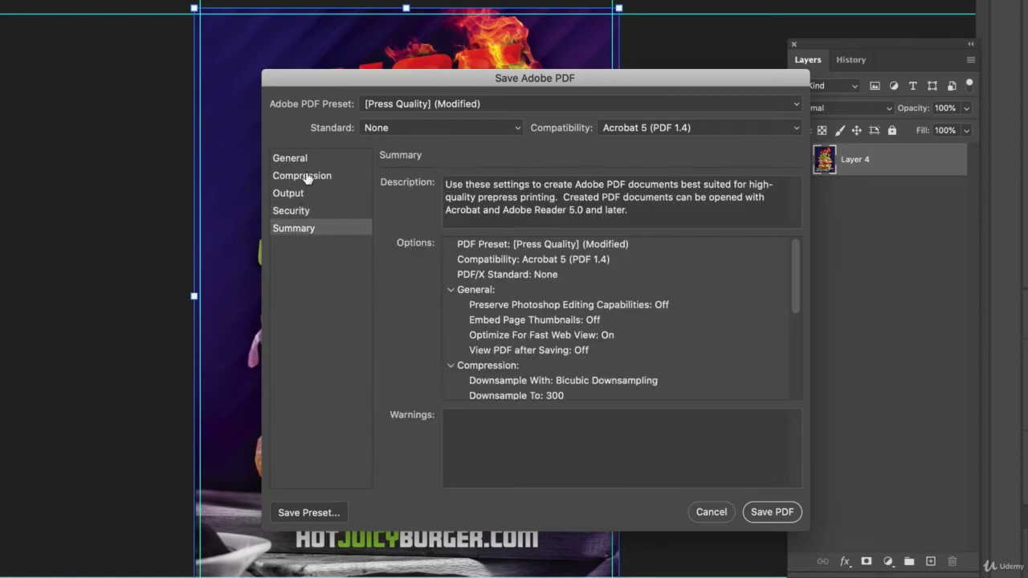
pyautogui.click(309, 161)
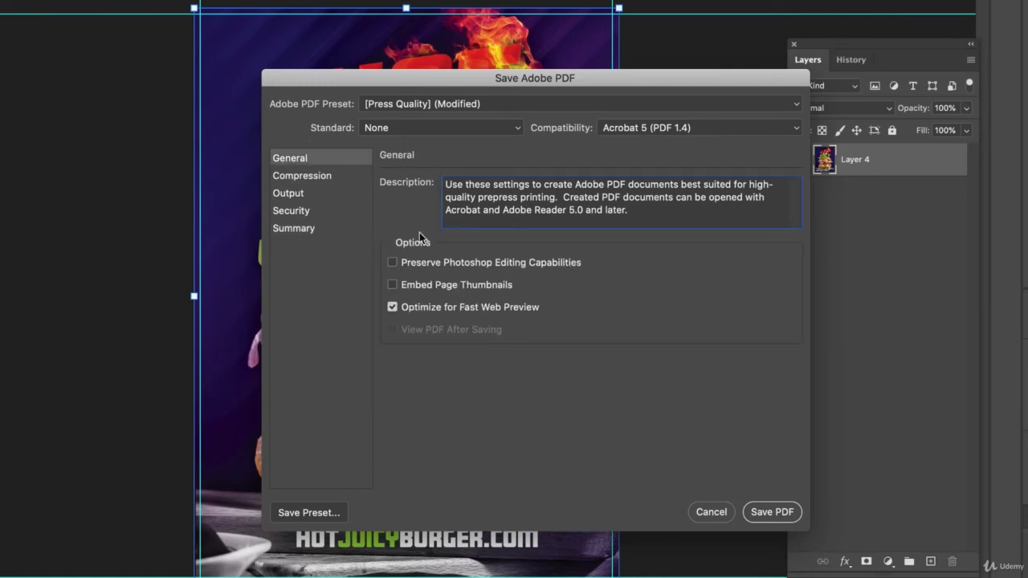
pyautogui.click(768, 509)
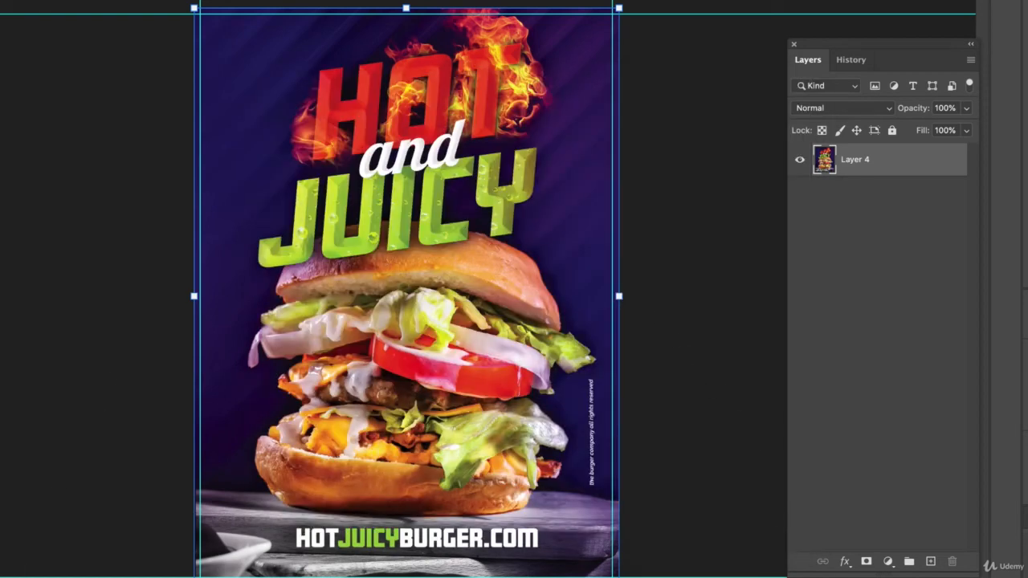
pyautogui.click(134, 257)
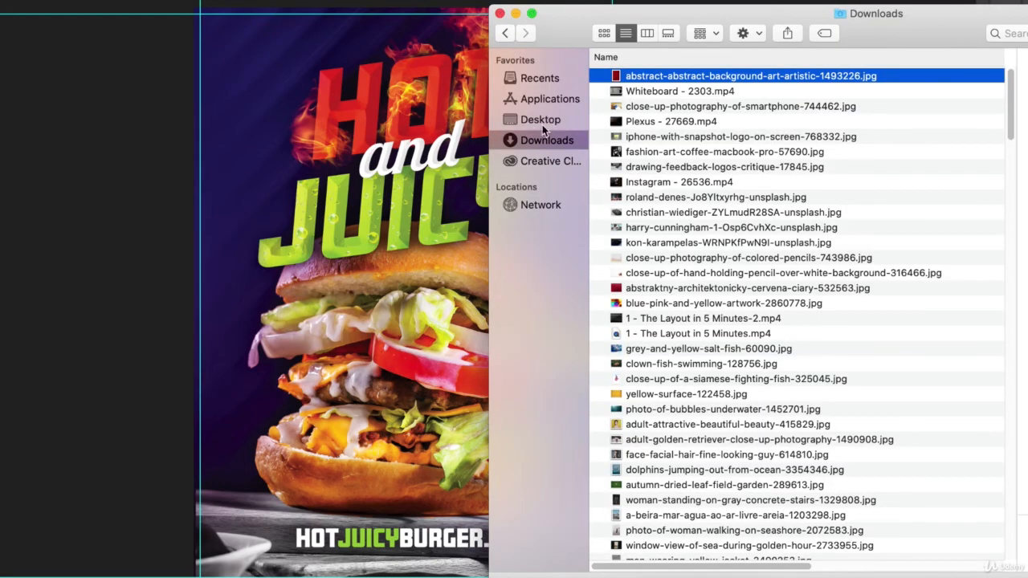
pyautogui.click(44, 158)
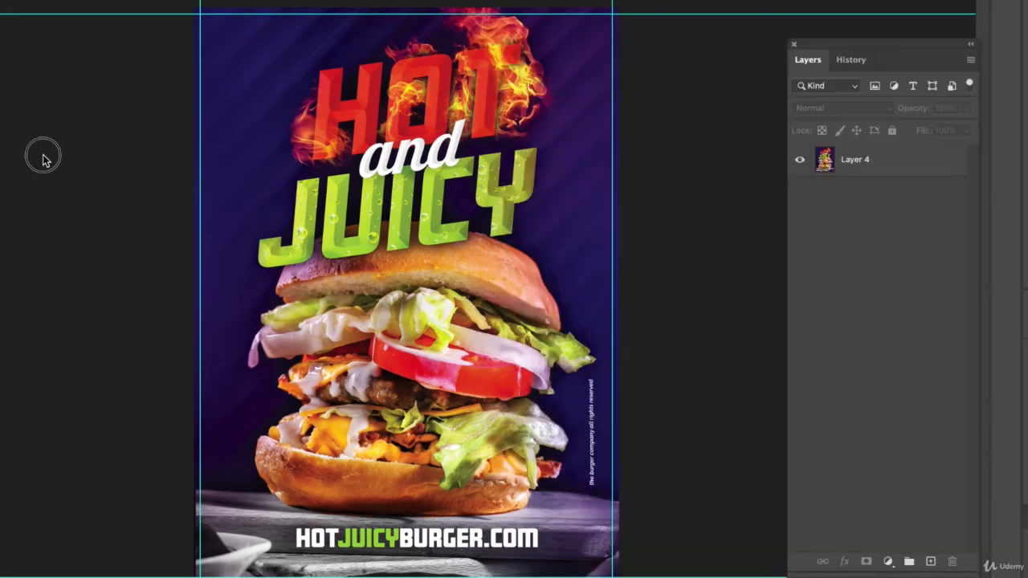